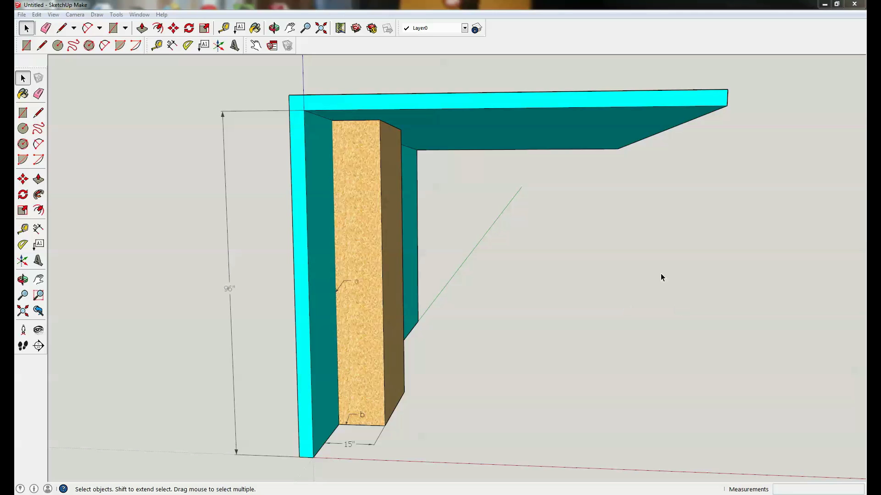
# Step: Switch to the Rotate tool
pyautogui.click(189, 29)
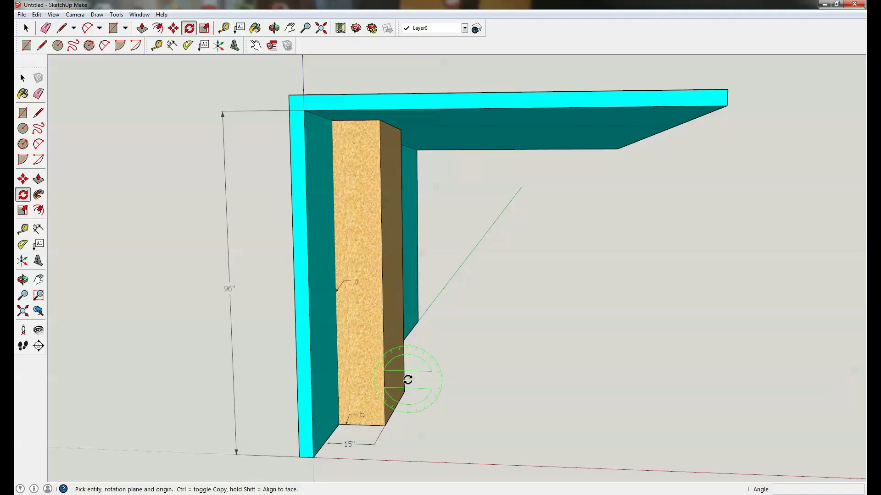
# Step: Set the rotation pivot at the board's bottom corner, with the baseline running to its right
pyautogui.click(380, 425)
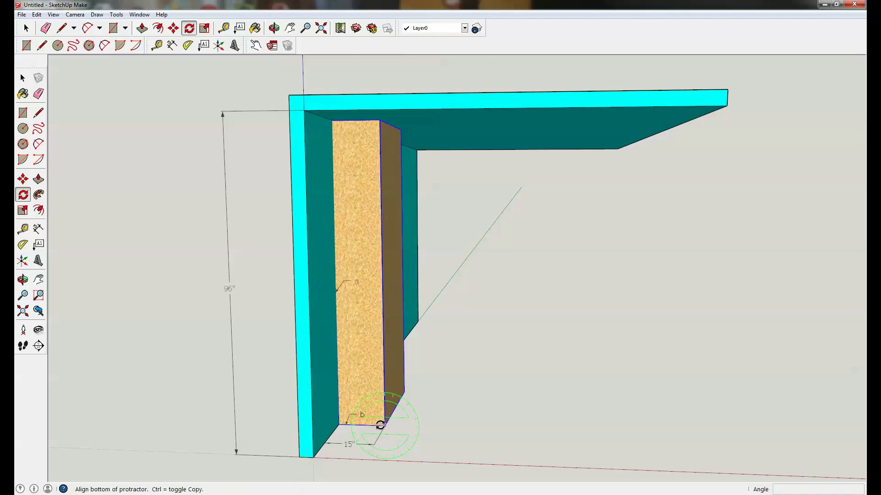
pyautogui.click(531, 431)
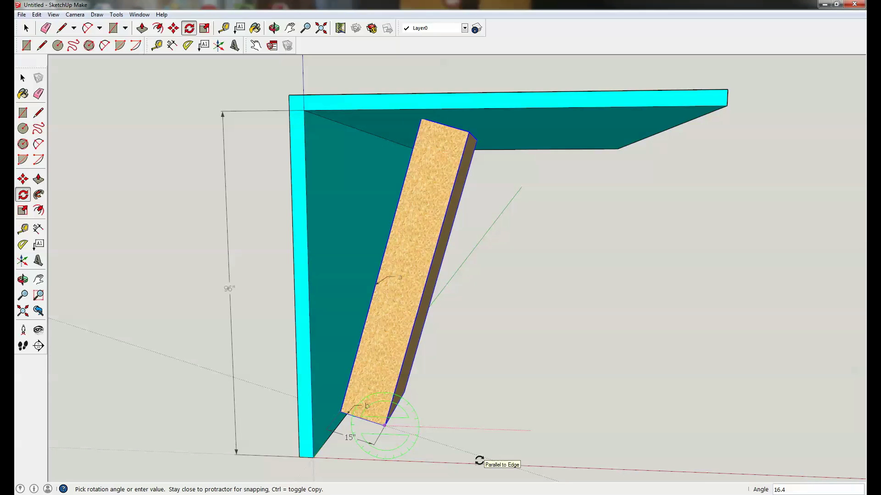
# Step: Commit the board's tilt at 16.4 degrees and clear the selection
pyautogui.click(477, 459)
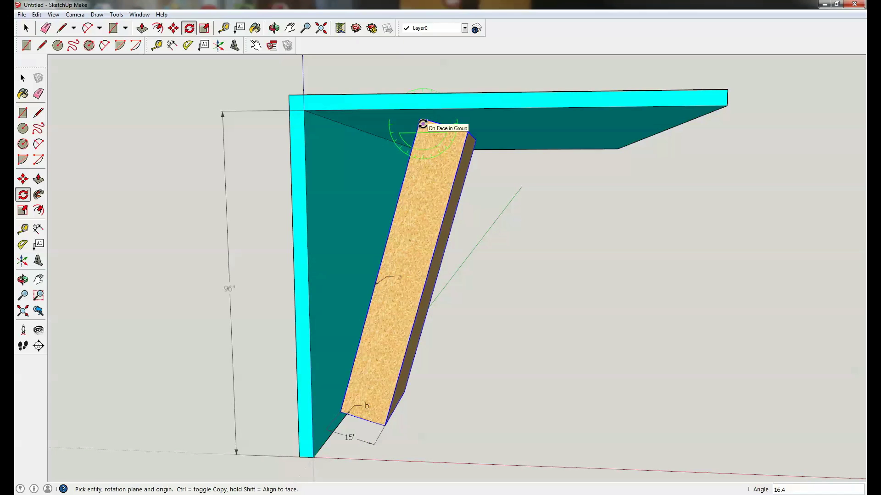
pyautogui.hotkey('ctrl', 't')
pyautogui.click(62, 28)
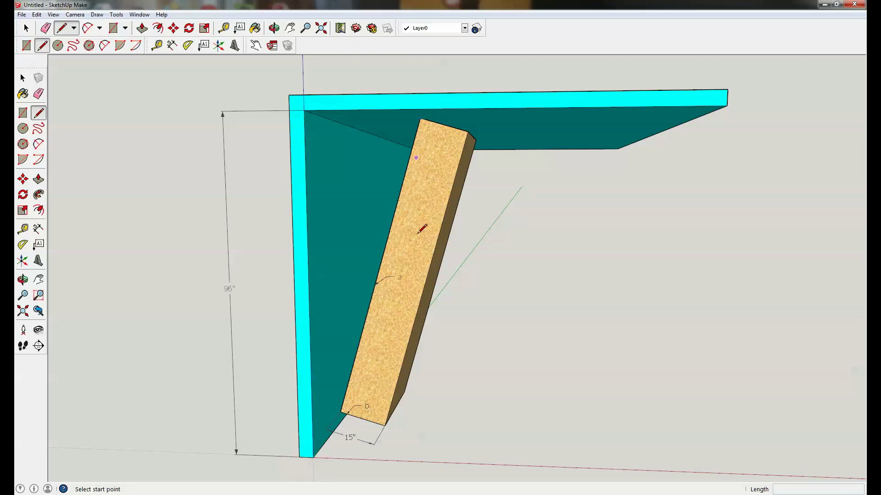
# Step: Draw a line from the board's bottom corner to where it meets the cabinet top
pyautogui.click(385, 425)
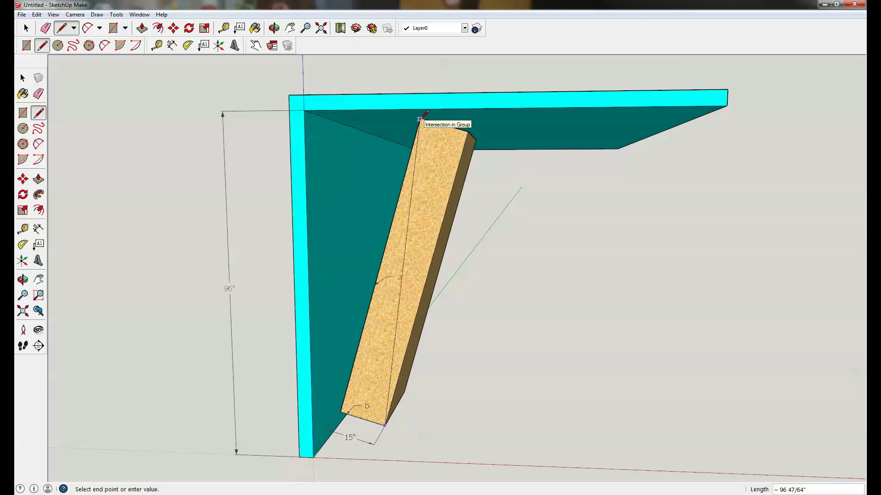
pyautogui.click(419, 119)
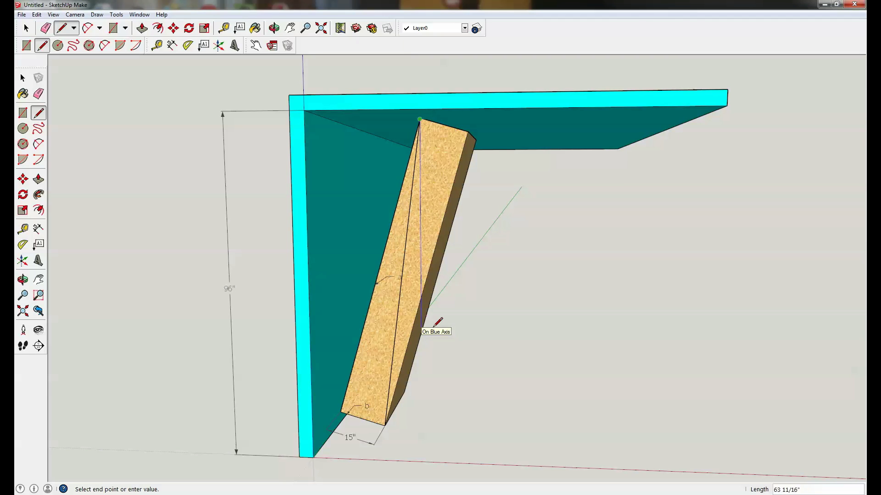
pyautogui.press('Escape')
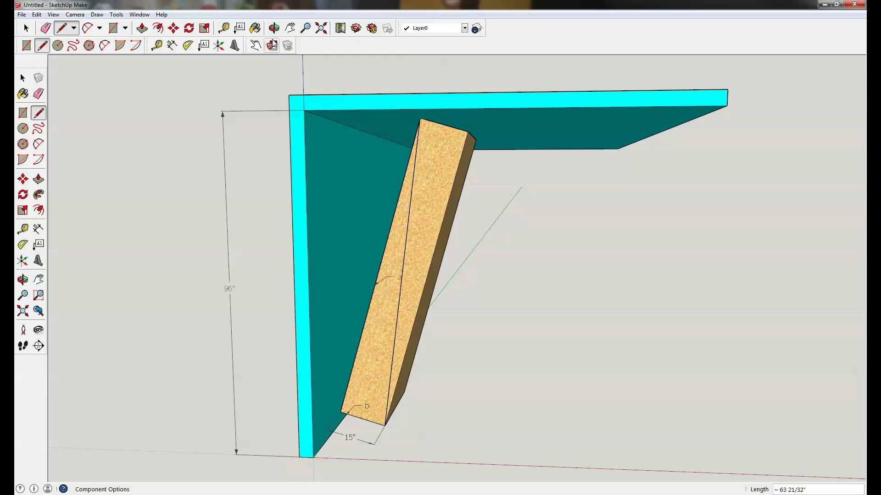
pyautogui.click(242, 28)
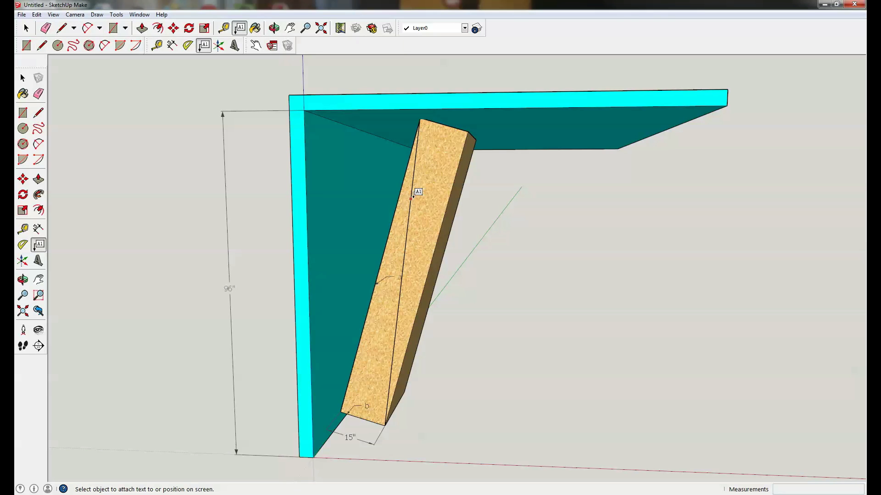
# Step: Attach a text label 'c' to the board's diagonal line
pyautogui.click(411, 198)
pyautogui.click(428, 184)
pyautogui.write('c')
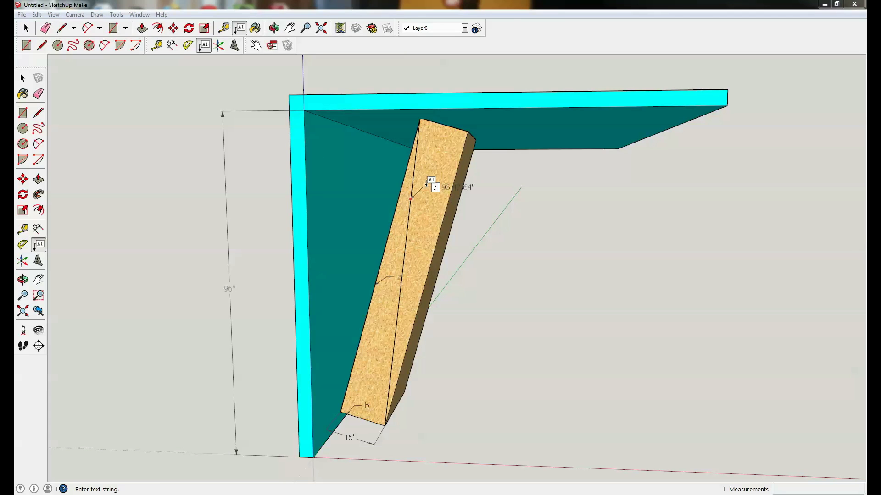
pyautogui.click(26, 28)
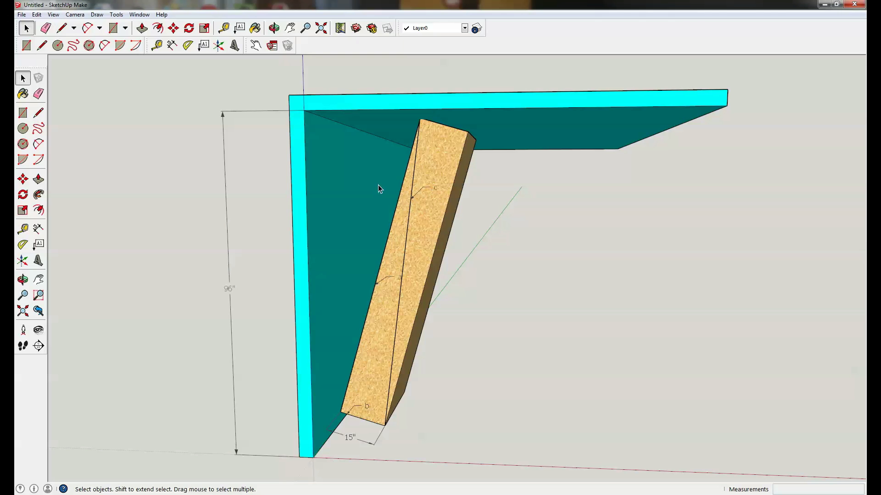
# Step: Add a second label reading '96' beside the diagonal line
pyautogui.click(239, 27)
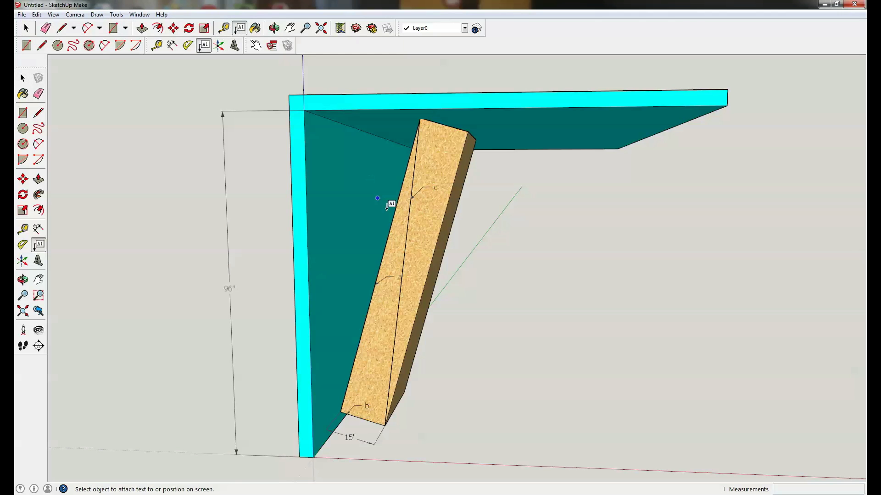
pyautogui.click(408, 223)
pyautogui.click(421, 206)
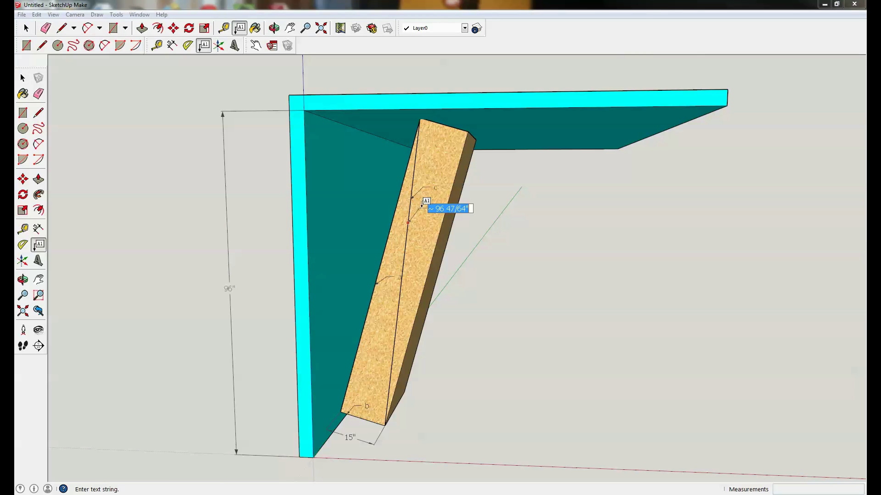
pyautogui.write('96')
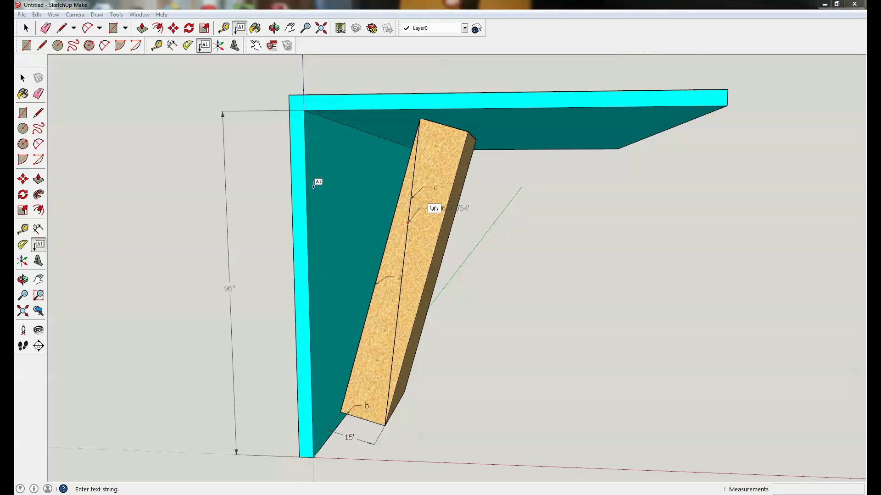
pyautogui.click(26, 28)
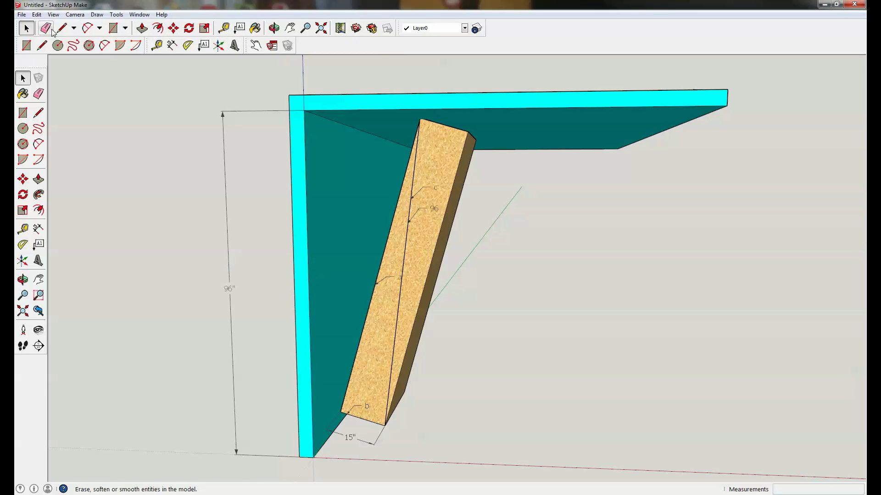
pyautogui.click(402, 266)
# Step: Rotate the whole board 15 degrees back to upright, then bring up the Excel workbook
pyautogui.doubleClick(429, 279)
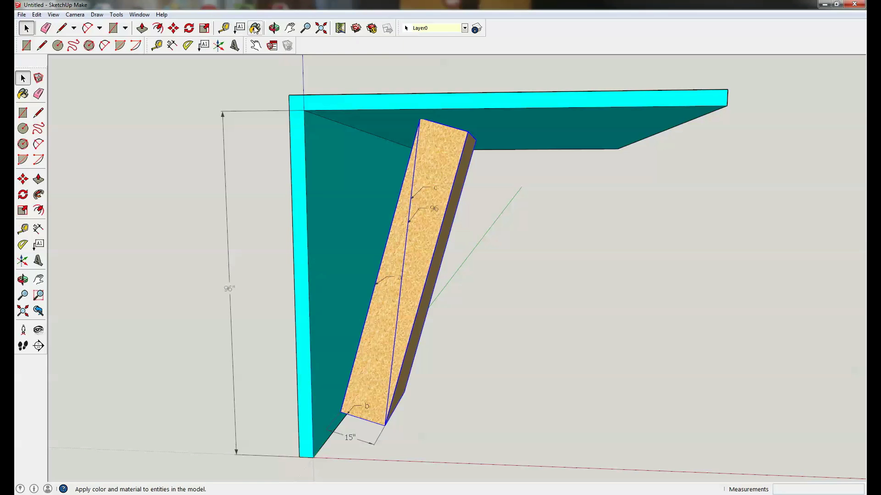
pyautogui.click(188, 28)
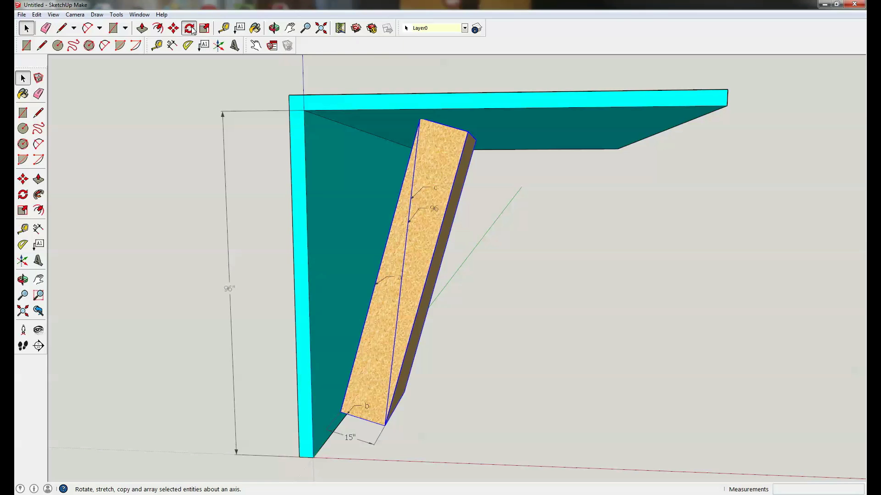
pyautogui.click(385, 425)
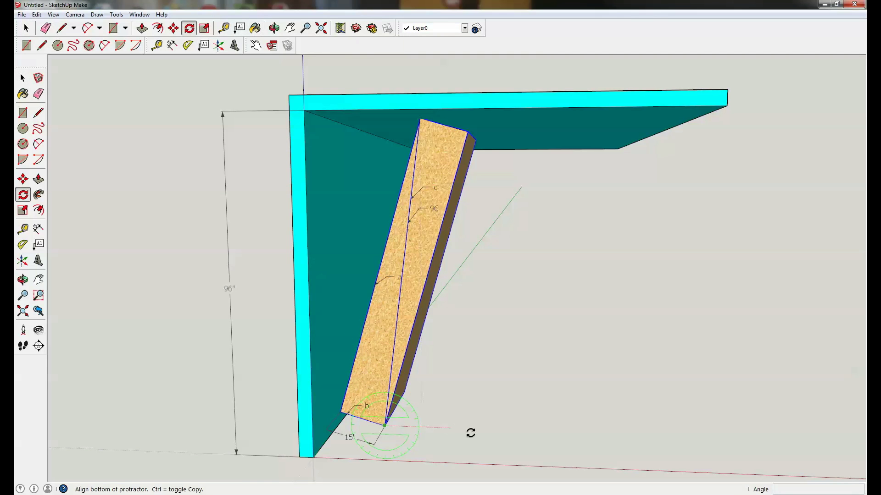
pyautogui.click(508, 432)
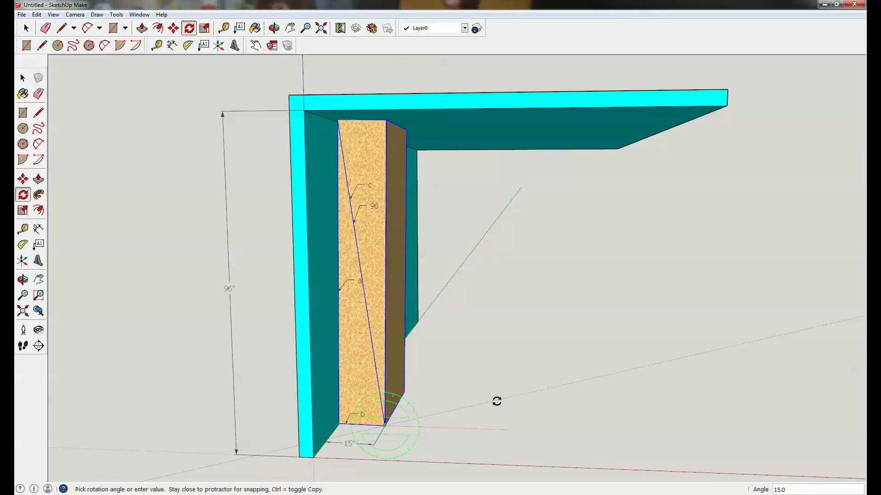
pyautogui.click(496, 402)
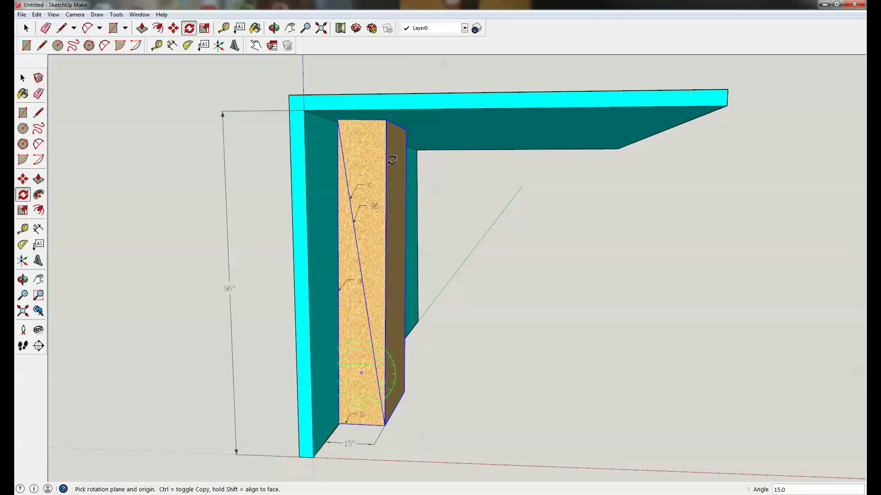
pyautogui.press('space')
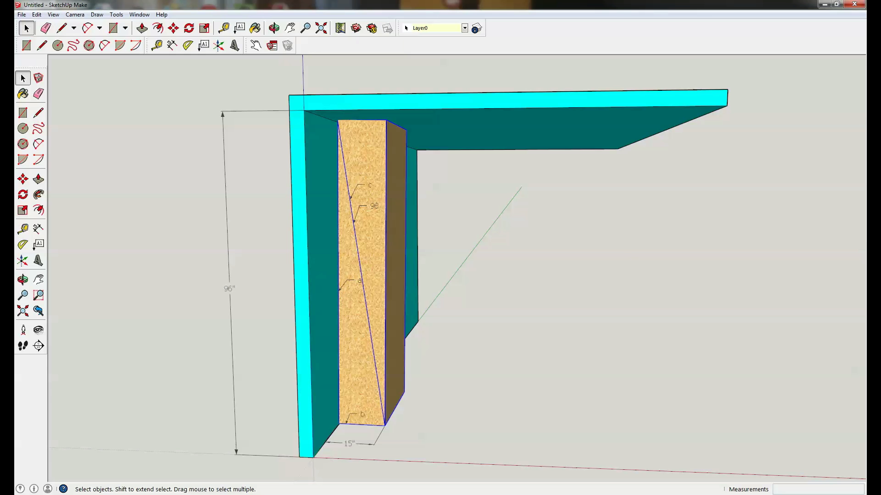
pyautogui.hotkey('alt', 'Tab')
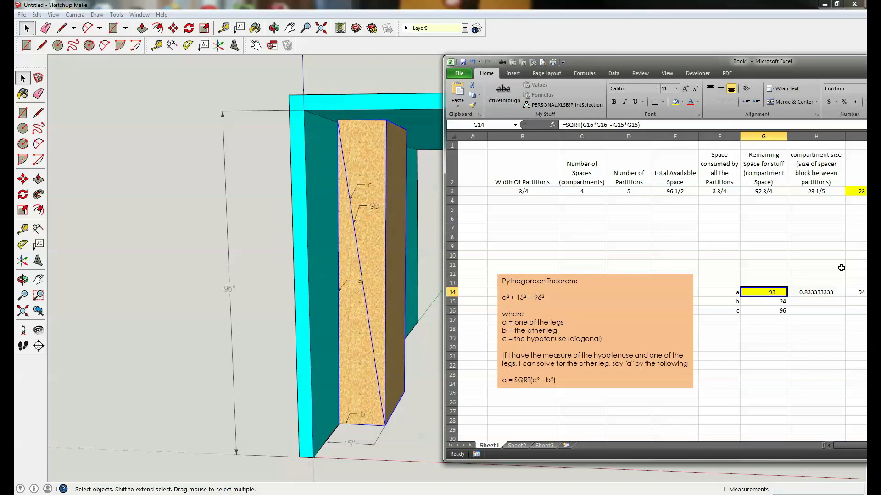
# Step: Enter leg b = 4 in G15 and hypotenuse c = 5 in G16
pyautogui.click(777, 303)
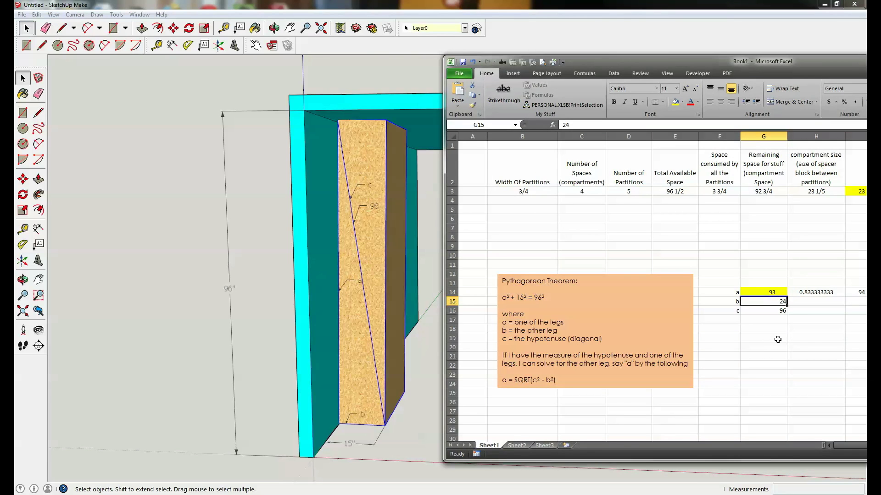
pyautogui.click(782, 312)
pyautogui.write('96')
pyautogui.click(780, 301)
pyautogui.write('4')
pyautogui.press('Return')
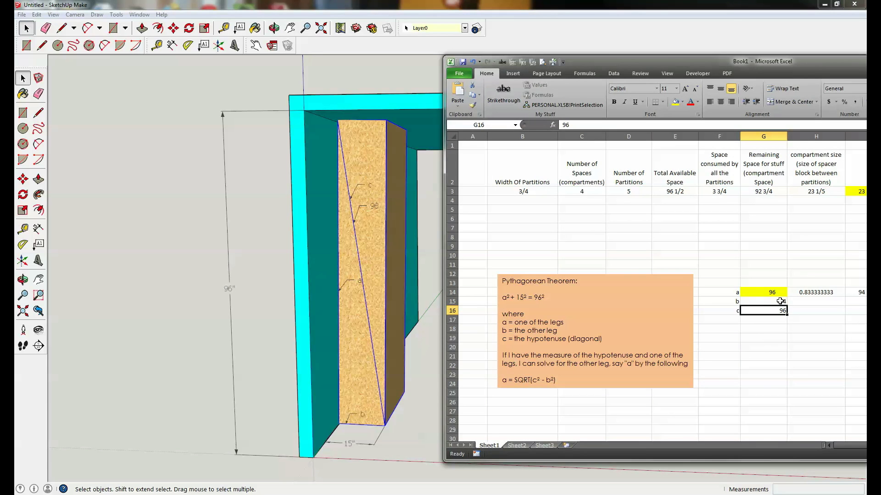
pyautogui.write('5')
pyautogui.press('Return')
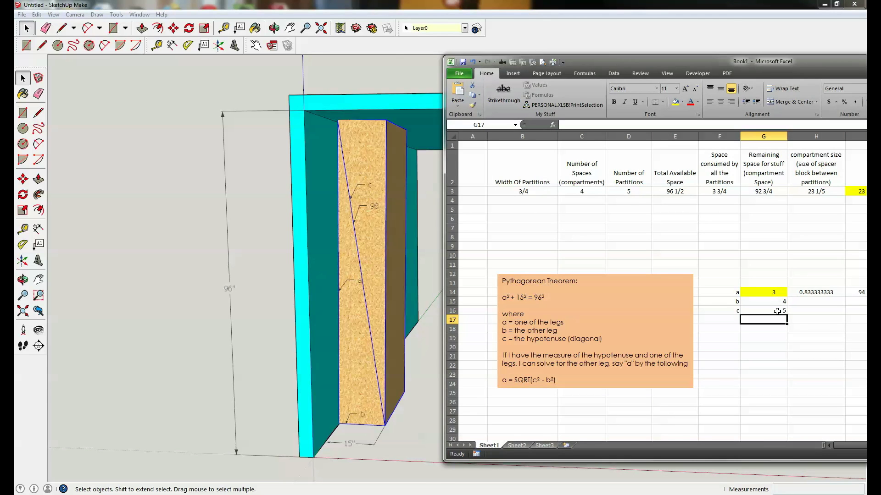
# Step: In the Pythagorean Theorem text box, replace 96 in the equation with c
pyautogui.click(523, 297)
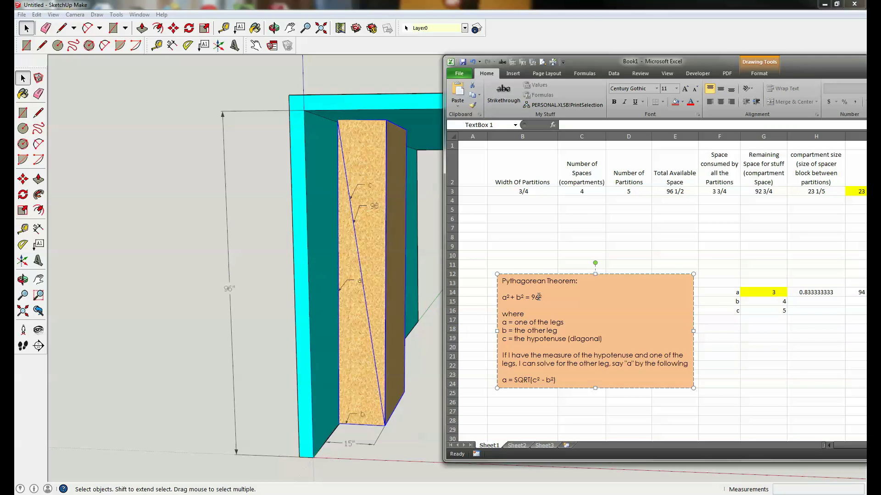
pyautogui.moveTo(539, 298); pyautogui.dragTo(531, 299)
pyautogui.write('c')
pyautogui.moveTo(515, 324); pyautogui.dragTo(563, 323)
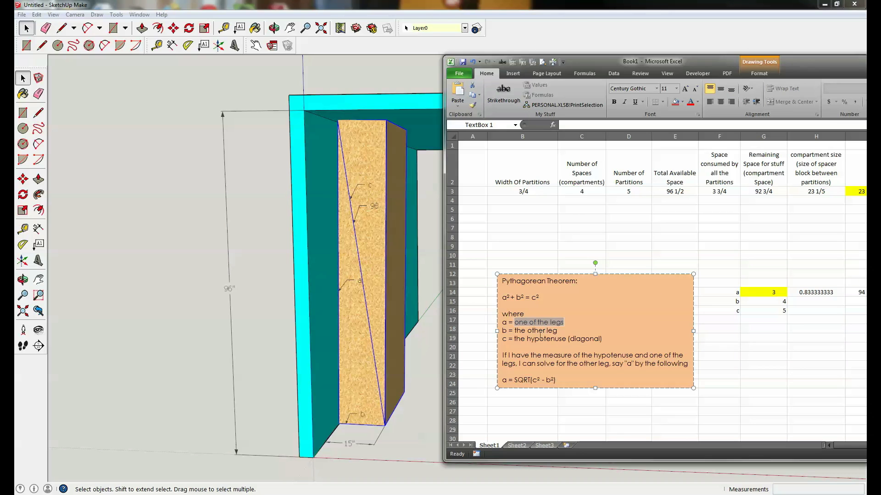
pyautogui.moveTo(514, 339); pyautogui.dragTo(591, 338)
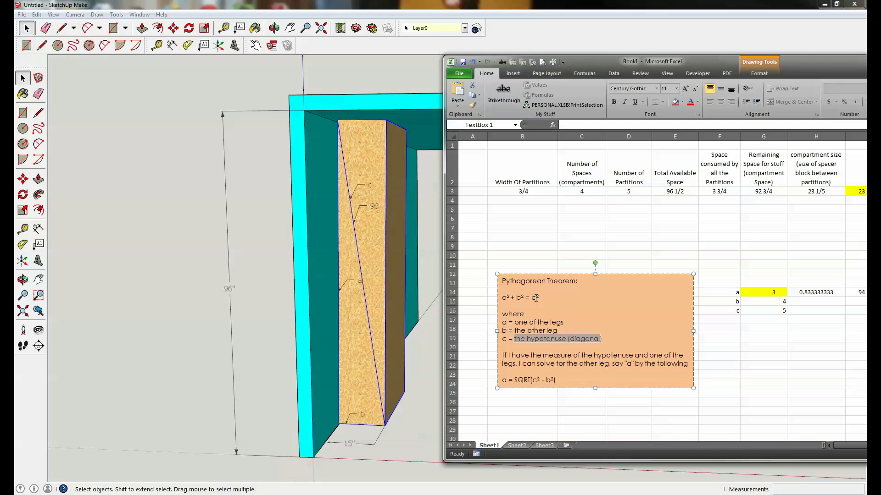
# Step: Replace b with 15 and c with 96 in the text-box equation
pyautogui.click(520, 299)
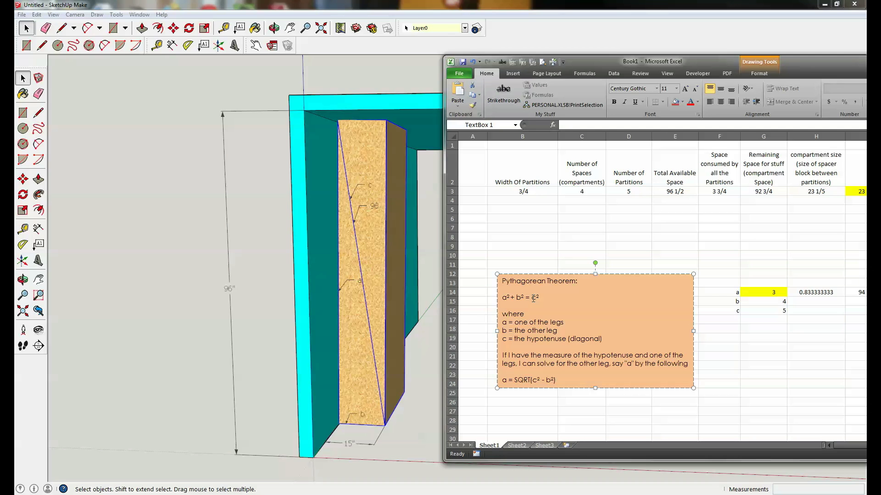
pyautogui.press('BackSpace')
pyautogui.write('15')
pyautogui.doubleClick(537, 298)
pyautogui.write('96')
pyautogui.click(774, 292)
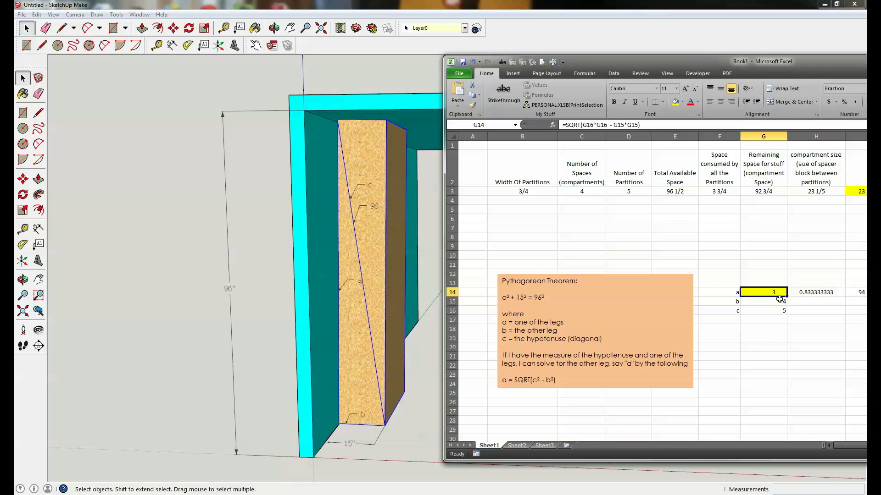
# Step: Enter depth 15 in G15 and ceiling 96 in G16, returning to the G14 result
pyautogui.click(778, 303)
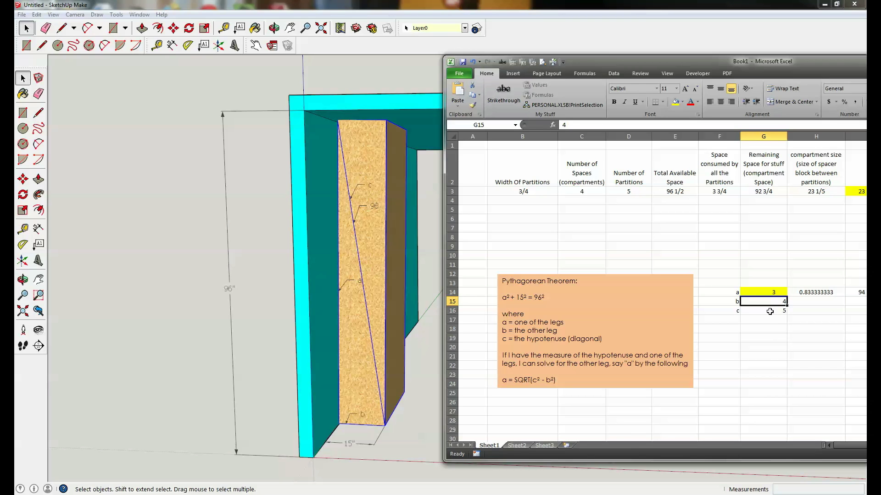
pyautogui.write('15')
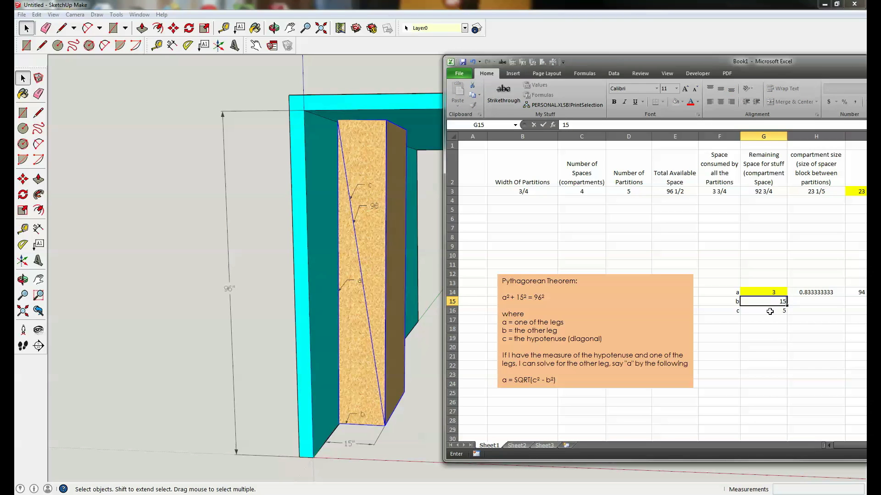
pyautogui.press('Return')
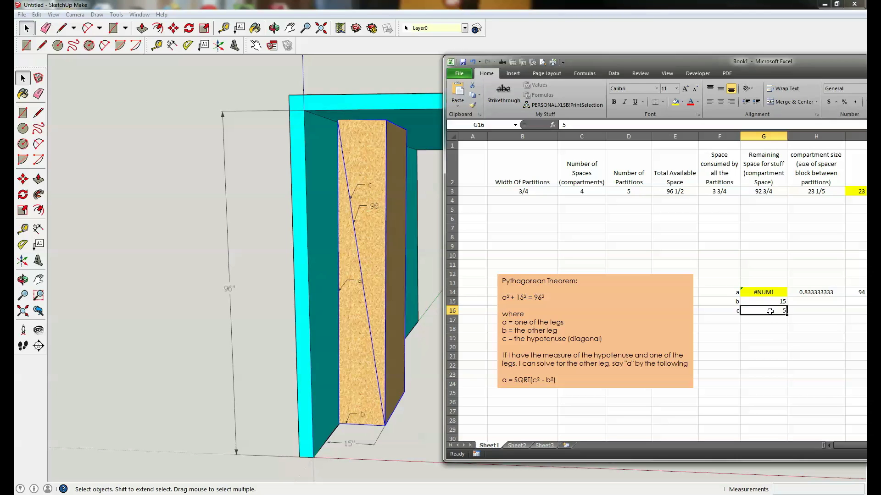
pyautogui.write('9')
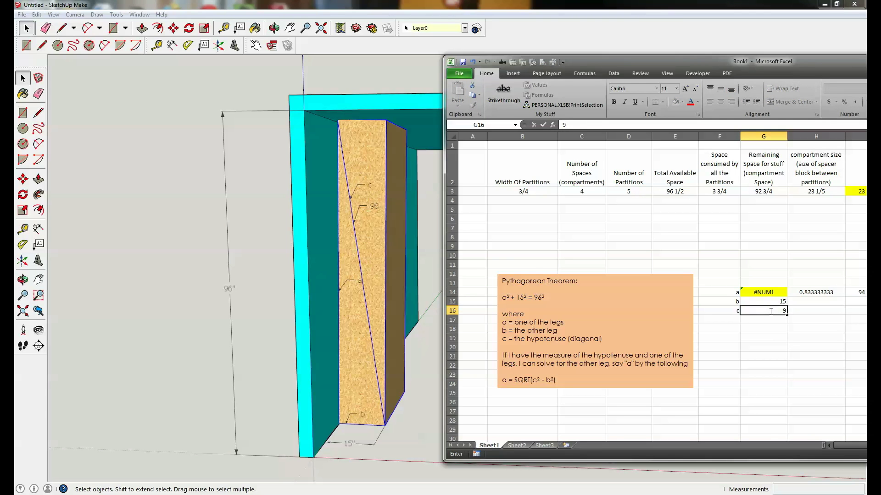
pyautogui.write('6')
pyautogui.press('Return')
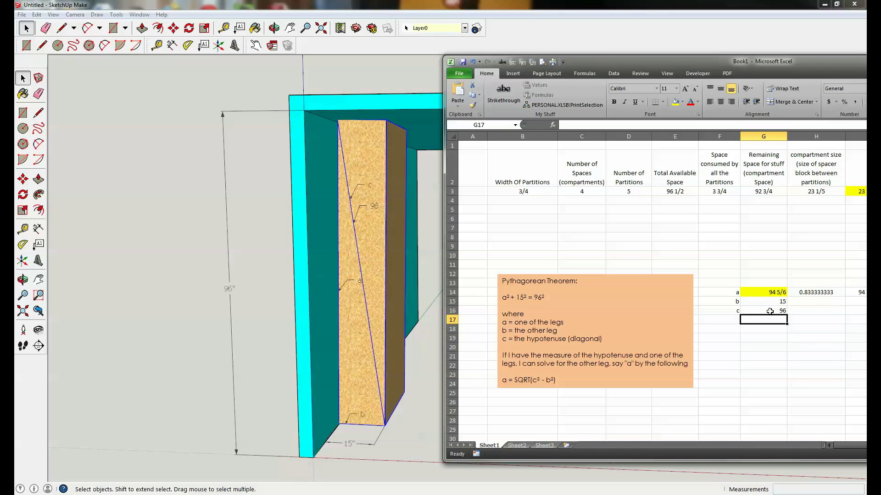
pyautogui.press('Up')
pyautogui.press('Up')
pyautogui.press('Up')
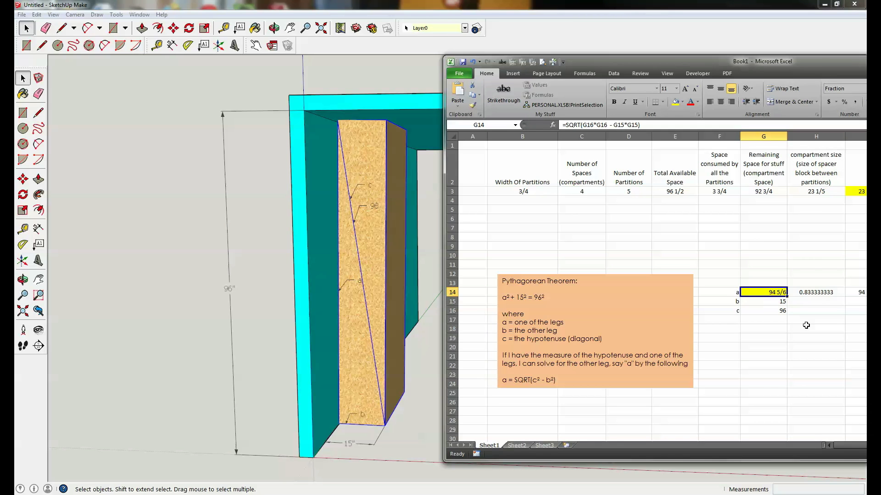
# Step: Move the Excel window left to reveal column I's 94 13/16 height
pyautogui.moveTo(813, 66); pyautogui.dragTo(771, 66)
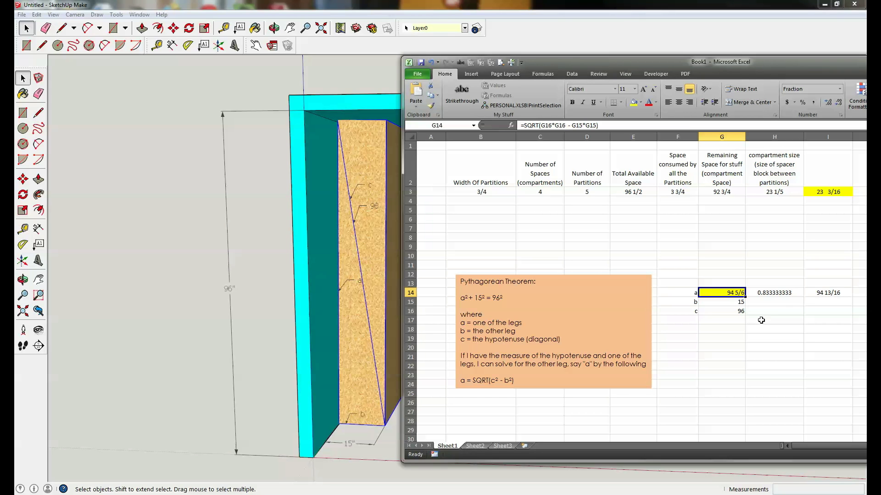
pyautogui.click(739, 311)
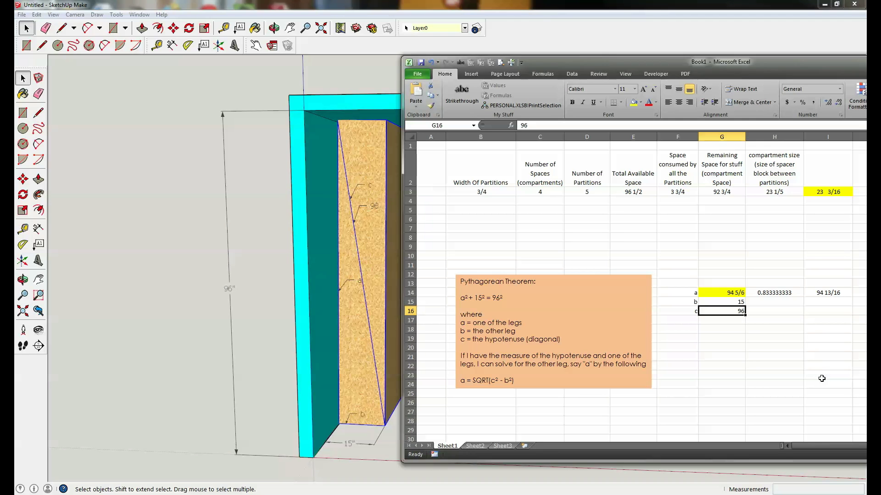
# Step: Enter 93 as ceiling c in G16 and return to the a result in G14
pyautogui.write('93')
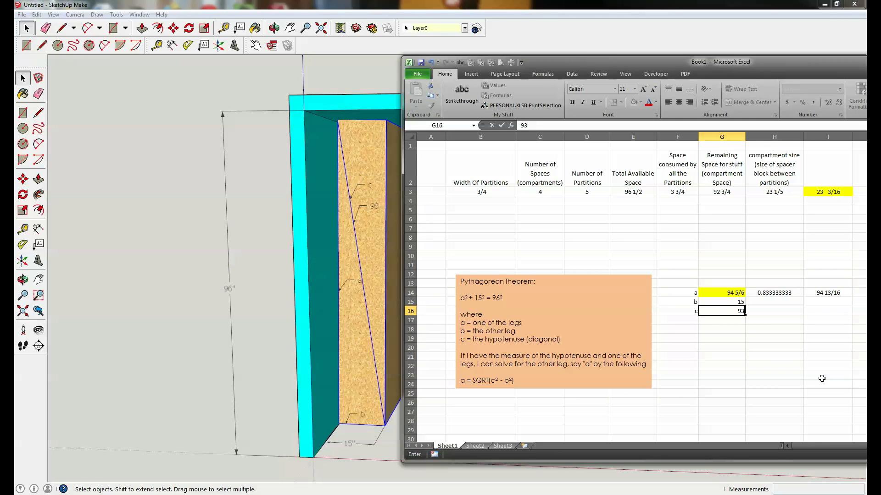
pyautogui.press('Return')
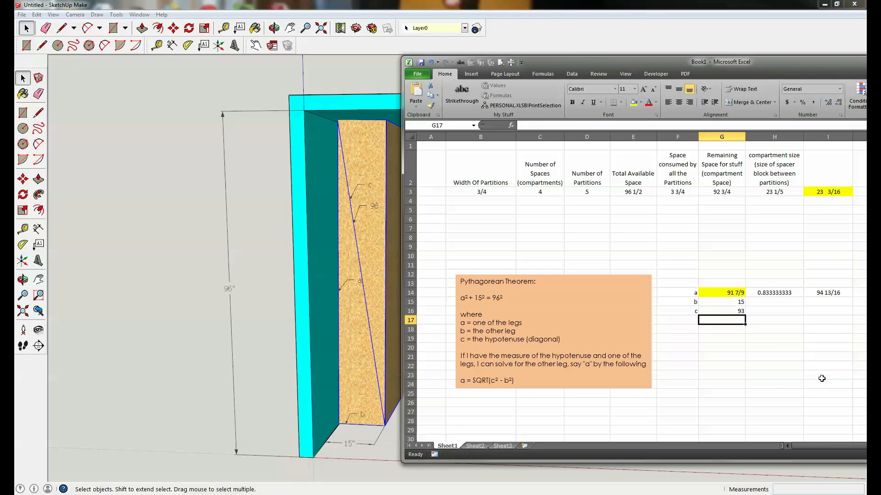
pyautogui.press('Up')
pyautogui.press('Up')
pyautogui.press('Up')
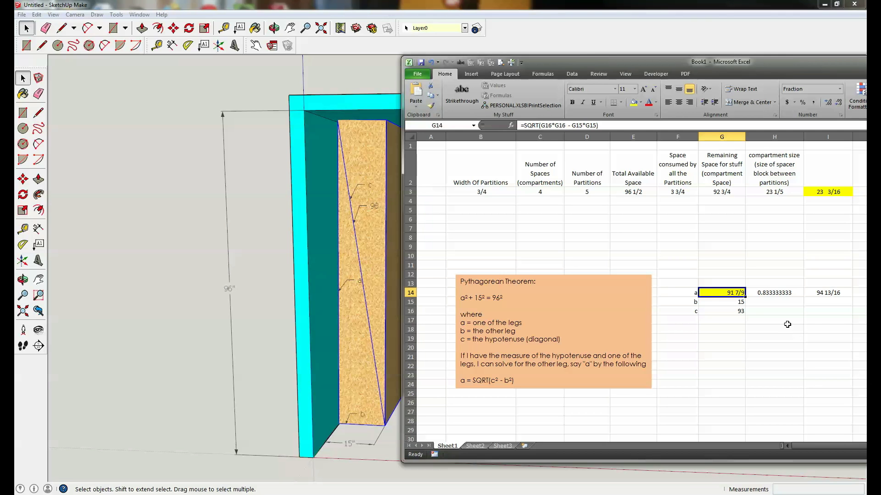
# Step: Set depth b in G15 to 24, giving a of 89 6/7, and move Excel aside
pyautogui.click(739, 303)
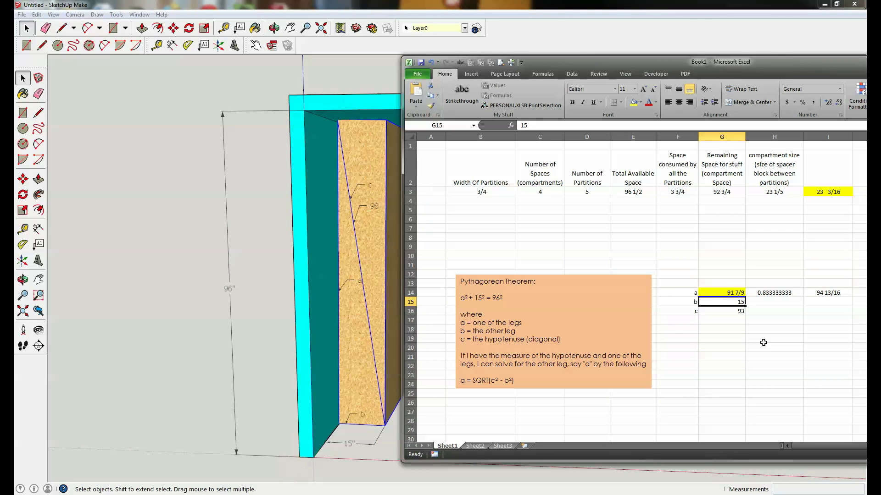
pyautogui.write('25')
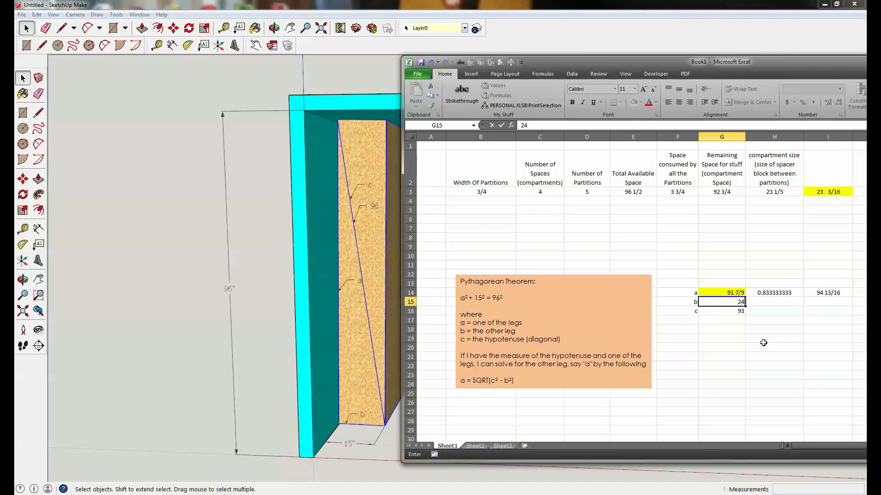
pyautogui.press('Return')
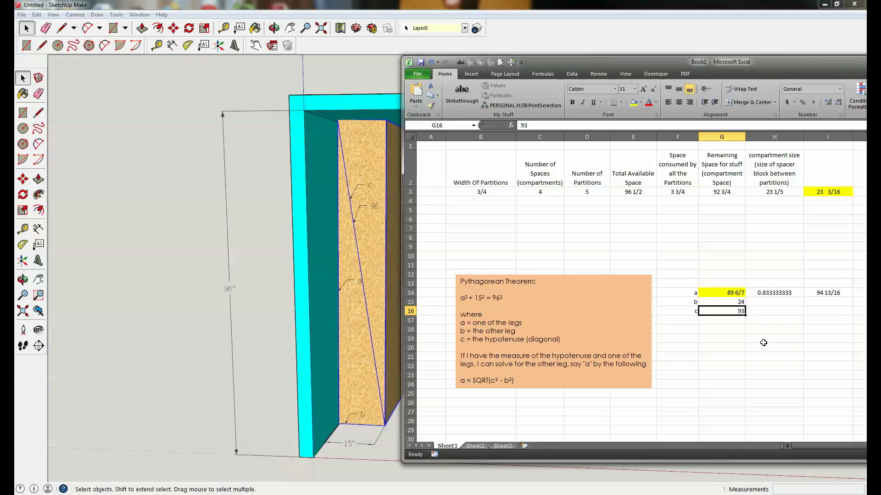
pyautogui.press('Up')
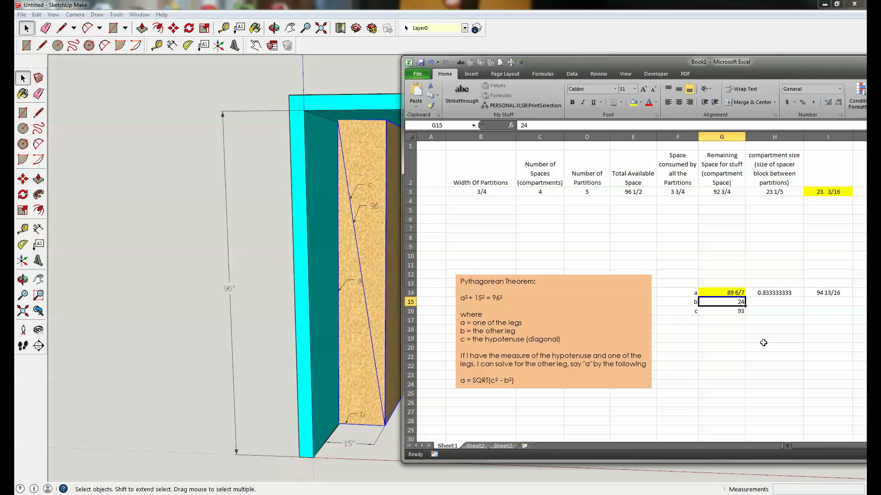
pyautogui.press('Up')
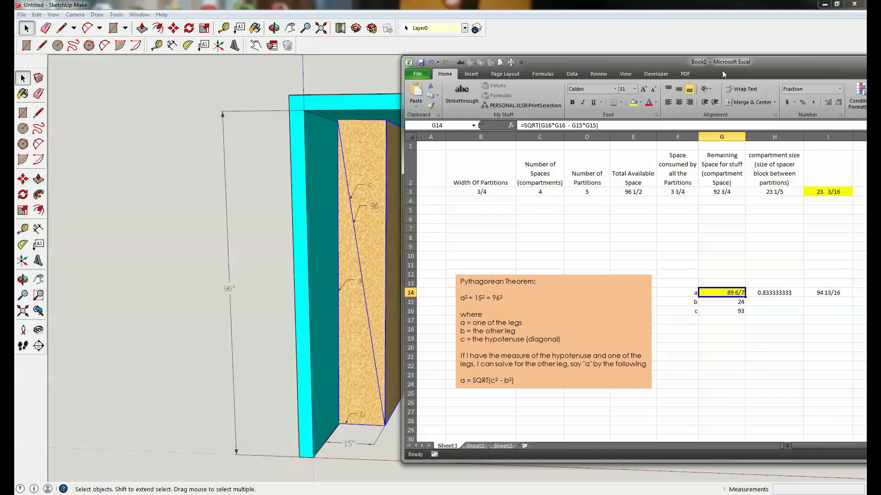
pyautogui.moveTo(722, 62); pyautogui.dragTo(795, 66)
# Step: Bring the SketchUp cabinet model to the front
pyautogui.click(629, 6)
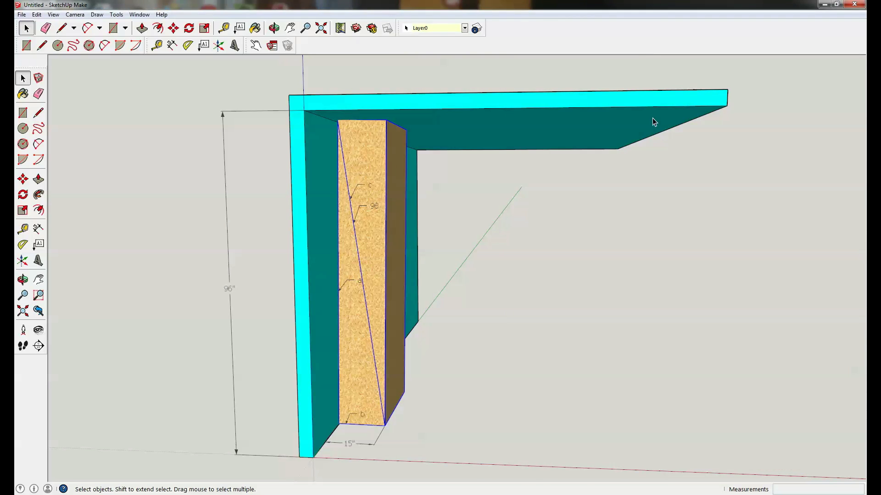